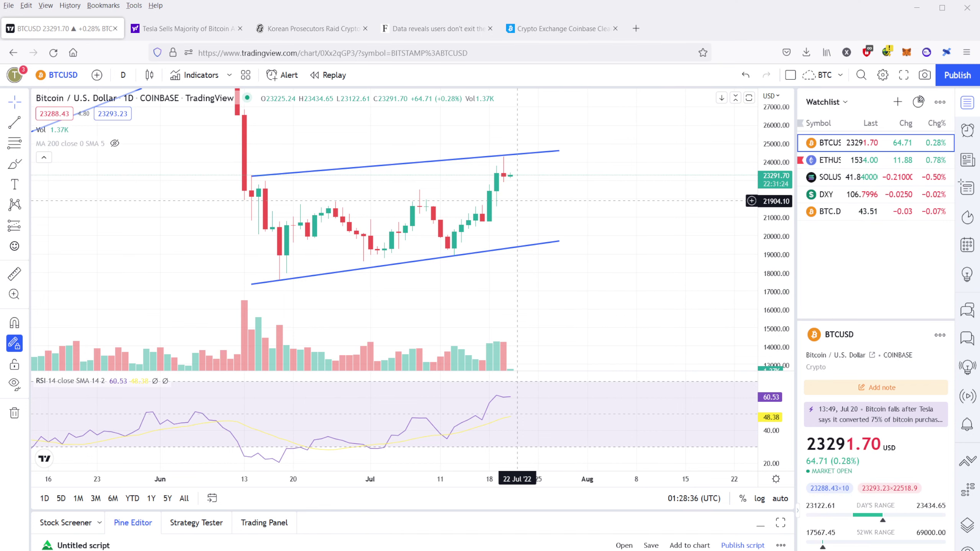
Step: Pan and zoom out the Bitcoin chart to keep its channel lines in view
{"action": "left_click_drag", "start_coordinate": [488, 181], "coordinate": [499, 182]}
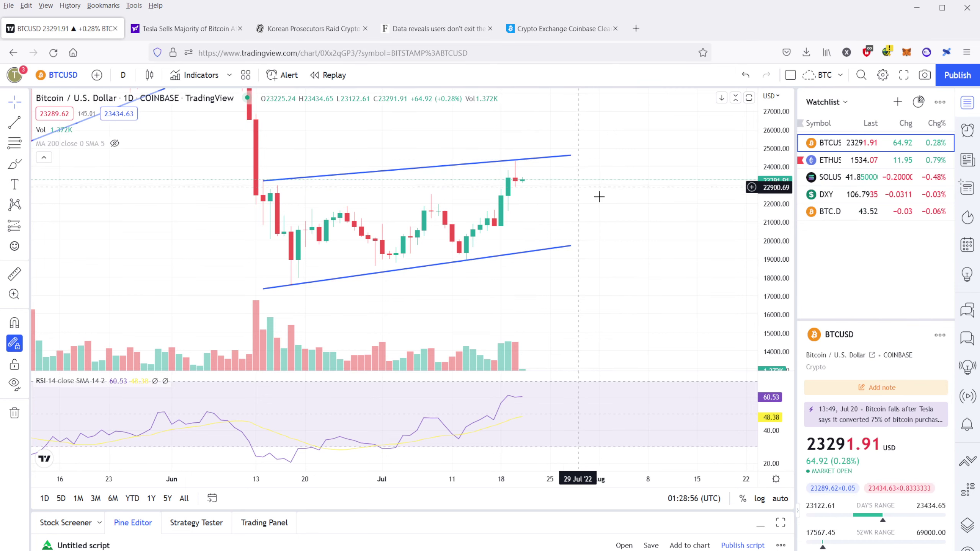
{"action": "left_click_drag", "start_coordinate": [597, 197], "coordinate": [608, 213]}
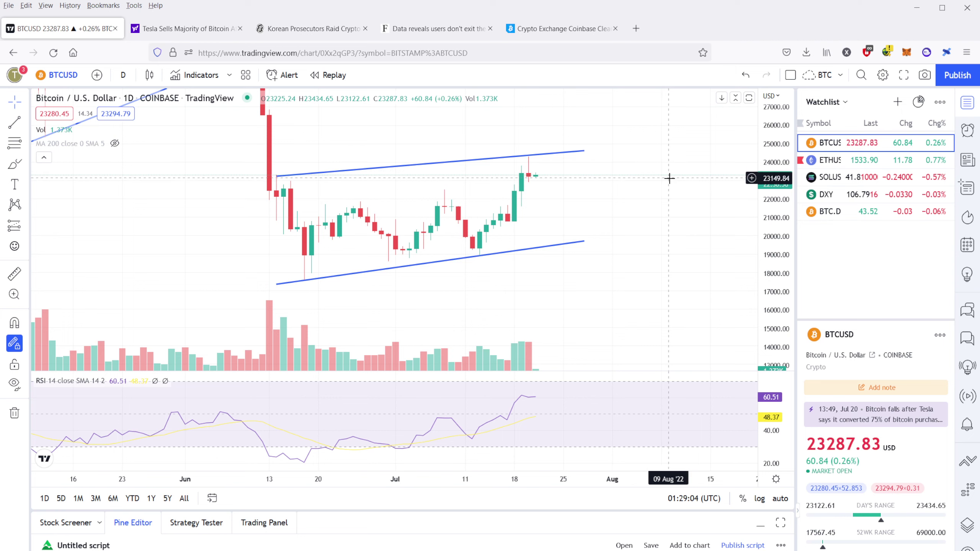
{"action": "left_click_drag", "start_coordinate": [610, 184], "coordinate": [614, 241]}
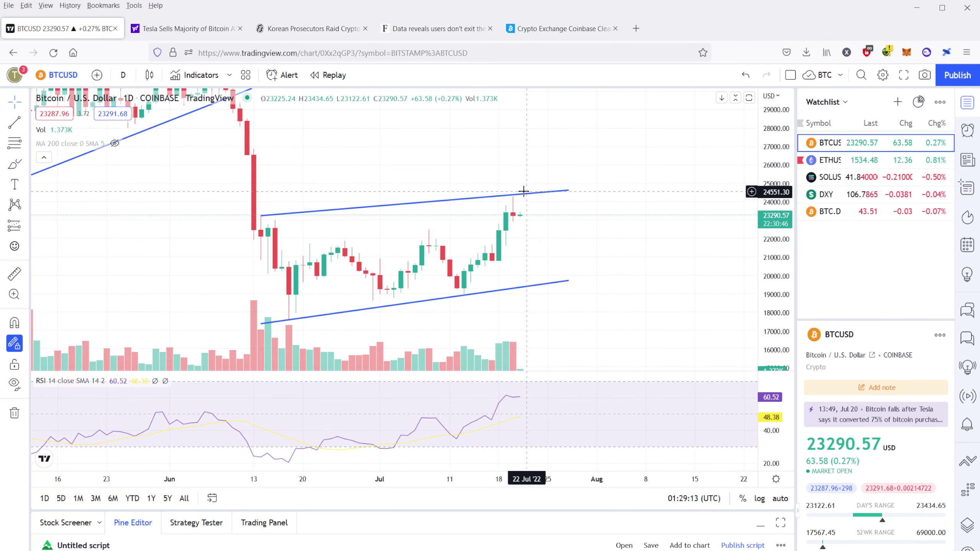
{"action": "scroll", "coordinate": [523, 191], "scroll_direction": "down", "scroll_amount": 1}
{"action": "left_click_drag", "start_coordinate": [523, 191], "coordinate": [586, 179]}
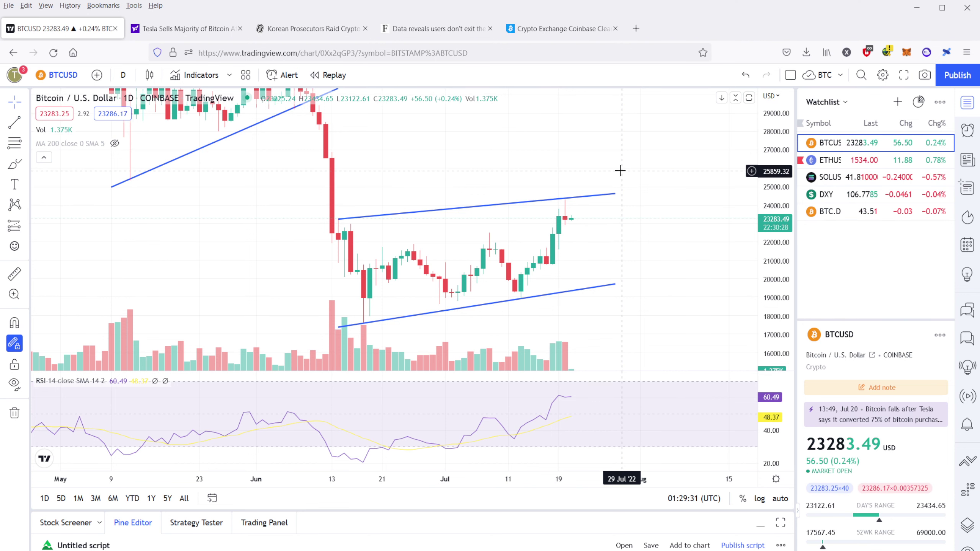
{"action": "left_click_drag", "start_coordinate": [619, 169], "coordinate": [616, 168]}
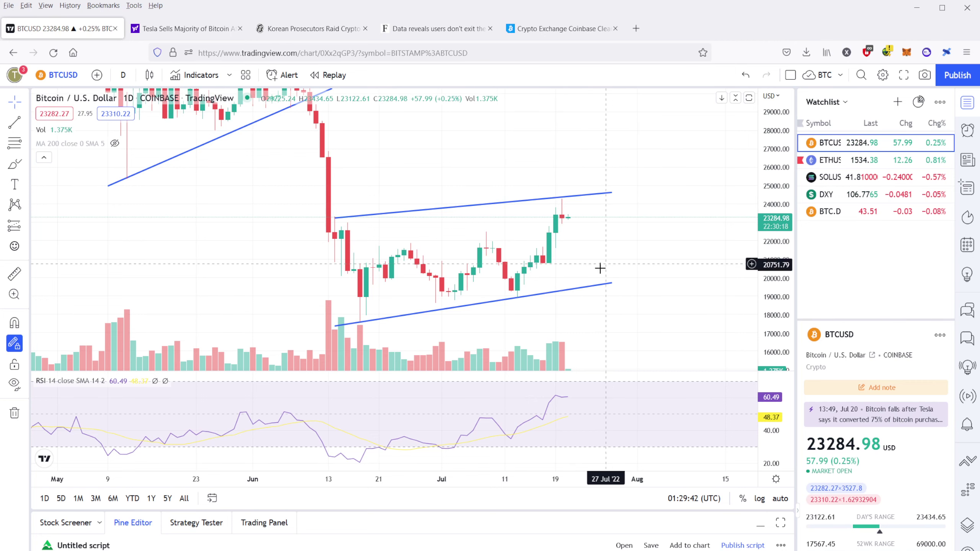
Step: Reframe the chart to reveal the earlier trendline and recenter the channel
{"action": "left_click_drag", "start_coordinate": [347, 258], "coordinate": [335, 227]}
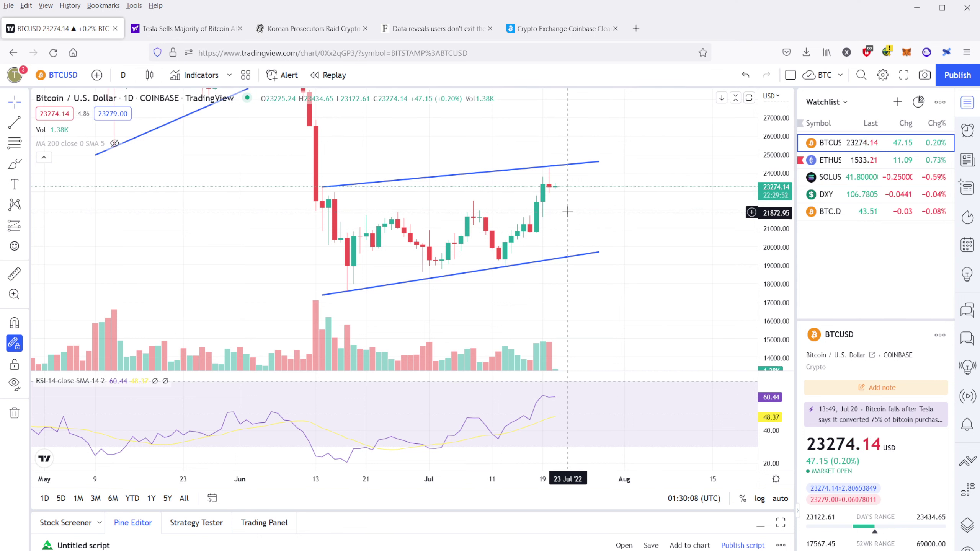
{"action": "scroll", "coordinate": [594, 198], "scroll_direction": "right", "scroll_amount": 1}
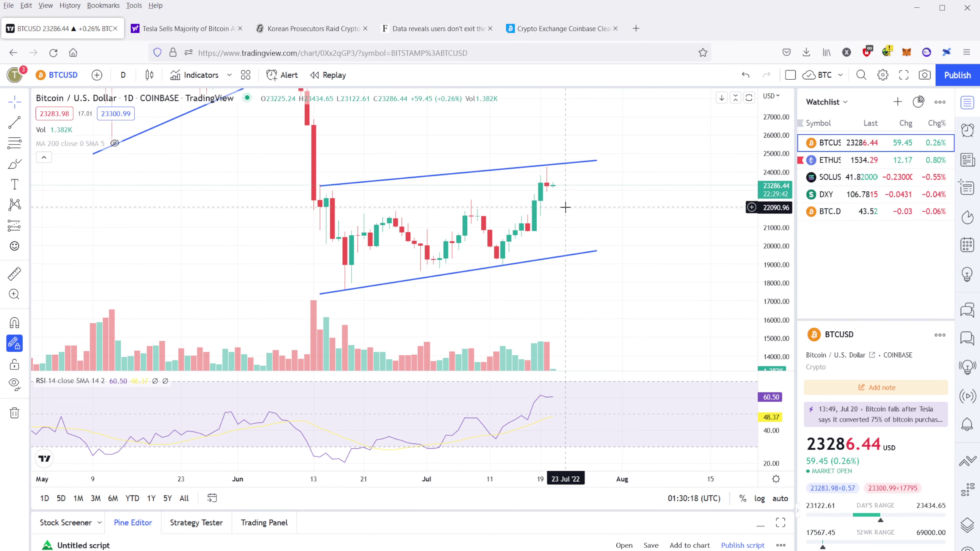
{"action": "scroll", "coordinate": [639, 212], "scroll_direction": "right", "scroll_amount": 1}
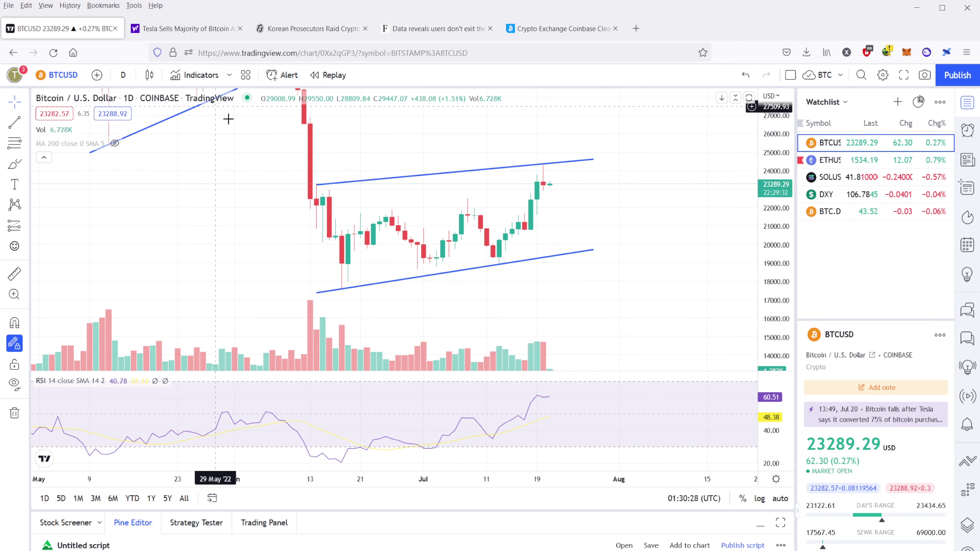
{"action": "left_click_drag", "start_coordinate": [644, 189], "coordinate": [644, 169]}
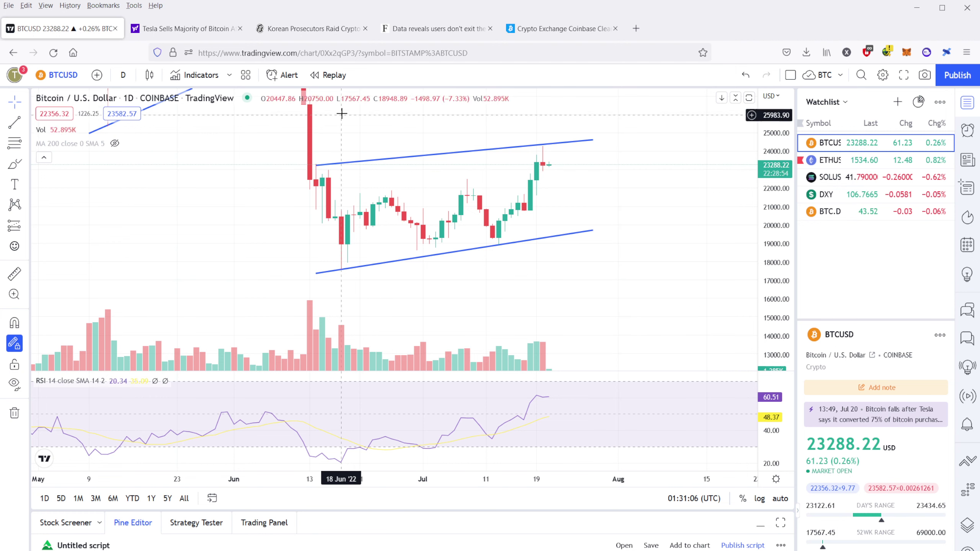
{"action": "left_click_drag", "start_coordinate": [599, 172], "coordinate": [573, 175]}
{"action": "left_click_drag", "start_coordinate": [443, 190], "coordinate": [439, 220]}
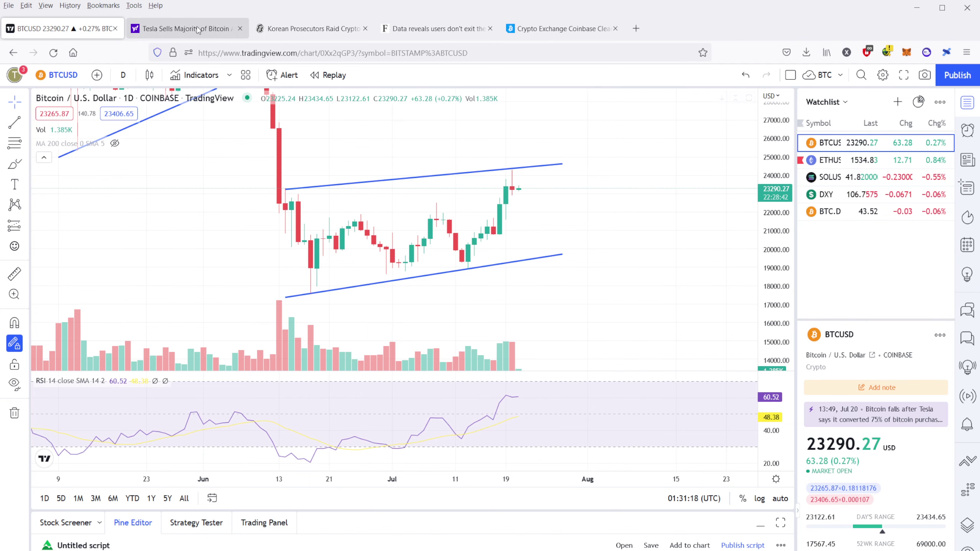
Step: Read the Tesla-sells-Bitcoin article, marking the 75% converted and $218 million figures
{"action": "left_click", "coordinate": [185, 29]}
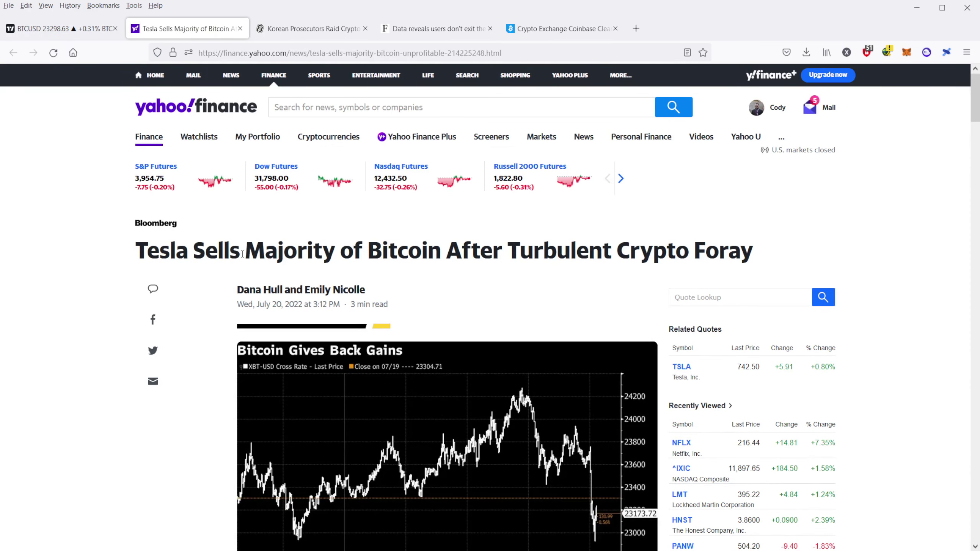
{"action": "left_click_drag", "start_coordinate": [147, 251], "coordinate": [617, 255]}
{"action": "left_click", "coordinate": [618, 254]}
{"action": "scroll", "coordinate": [504, 259], "scroll_direction": "down", "scroll_amount": 7}
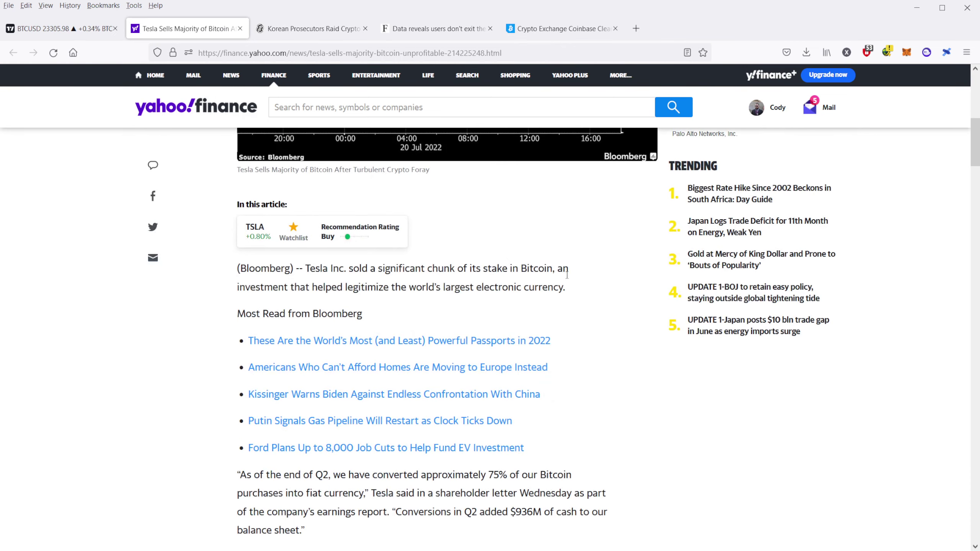
{"action": "scroll", "coordinate": [588, 283], "scroll_direction": "down", "scroll_amount": 5}
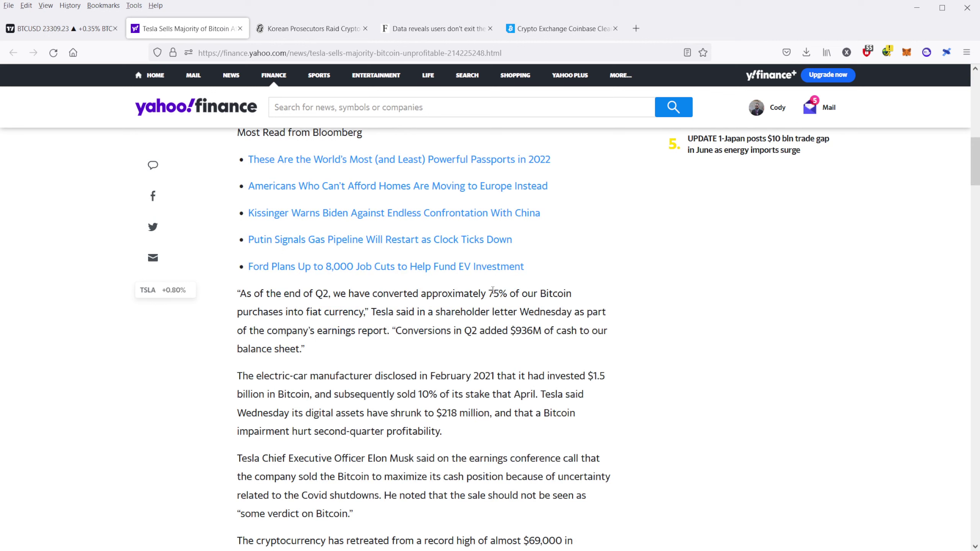
{"action": "left_click_drag", "start_coordinate": [523, 298], "coordinate": [574, 293]}
{"action": "left_click", "coordinate": [621, 295]}
{"action": "scroll", "coordinate": [613, 361], "scroll_direction": "down", "scroll_amount": 2}
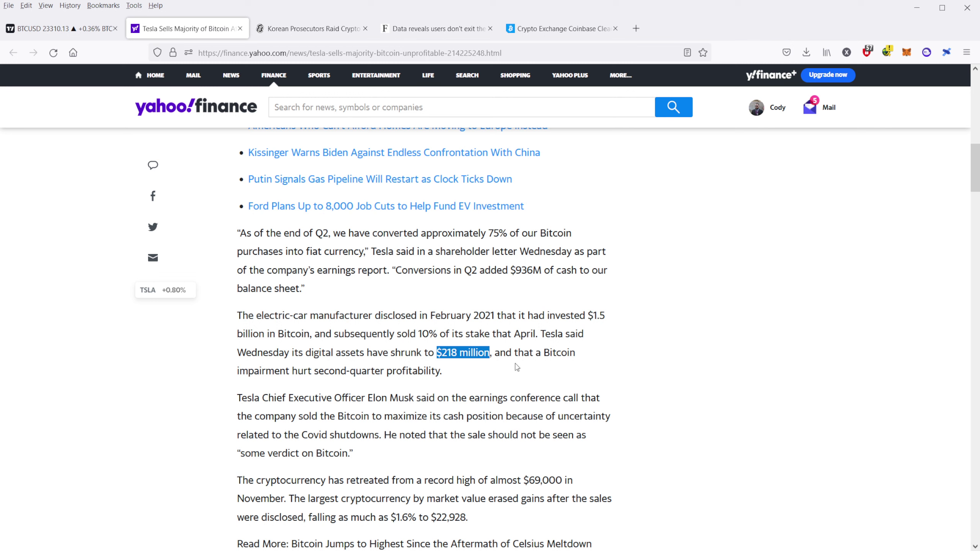
{"action": "left_click", "coordinate": [556, 386]}
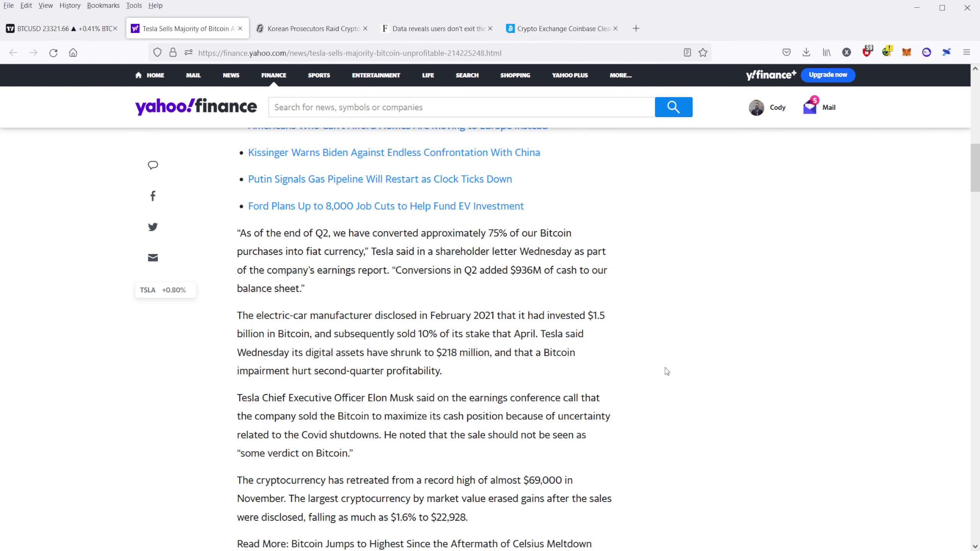
{"action": "scroll", "coordinate": [668, 371], "scroll_direction": "down", "scroll_amount": 5}
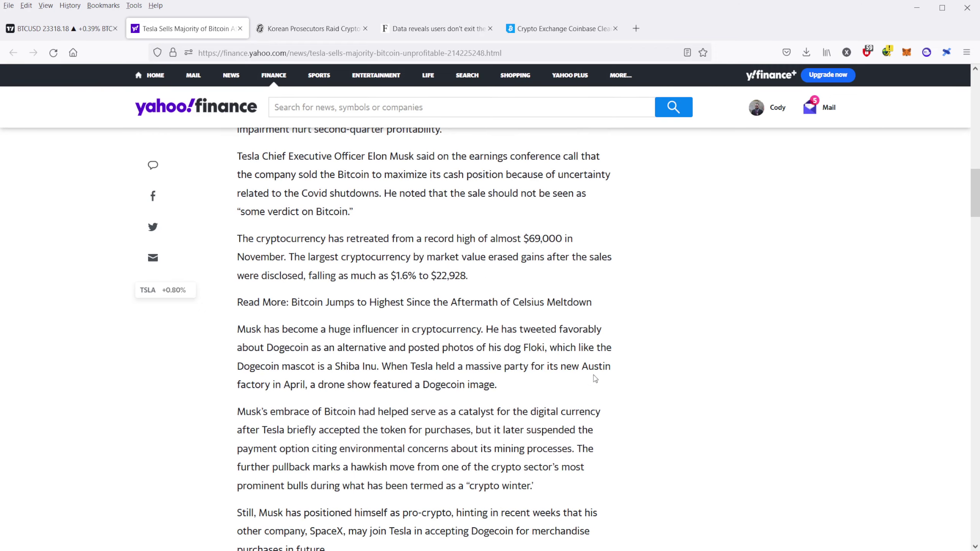
{"action": "scroll", "coordinate": [414, 336], "scroll_direction": "up", "scroll_amount": 4}
{"action": "scroll", "coordinate": [601, 312], "scroll_direction": "up", "scroll_amount": 8}
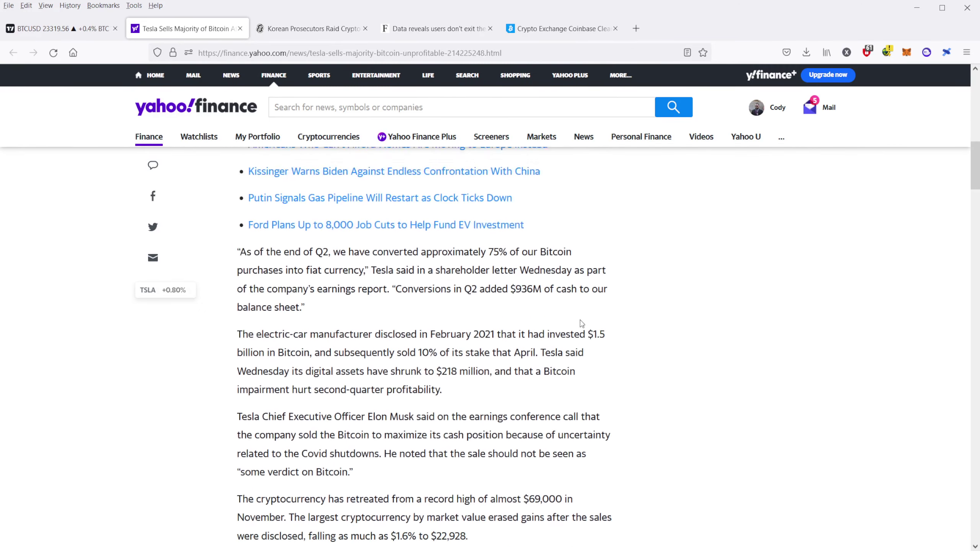
Step: Switch the BTCUSD chart to 1-hour candles and frame them between the channel lines
{"action": "left_click", "coordinate": [83, 34]}
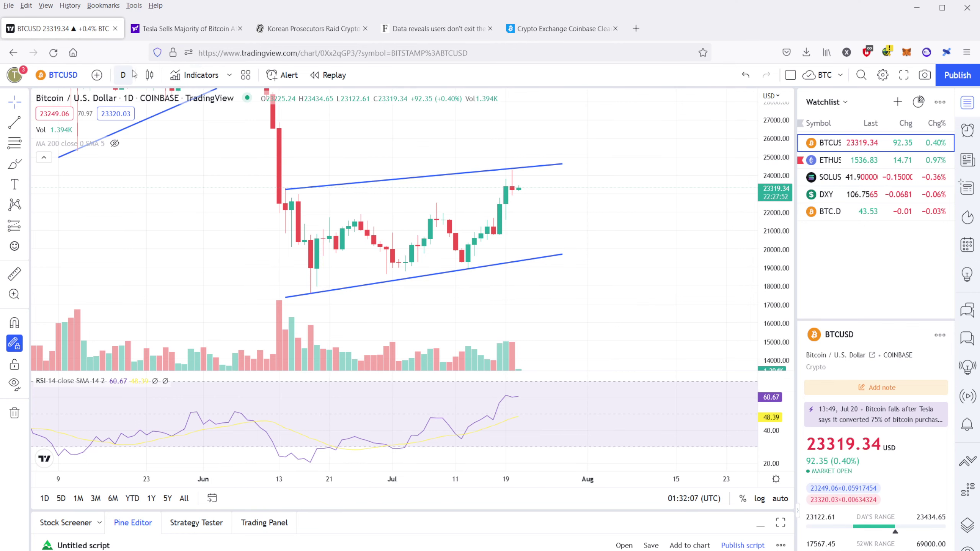
{"action": "left_click", "coordinate": [123, 75]}
{"action": "left_click", "coordinate": [144, 266]}
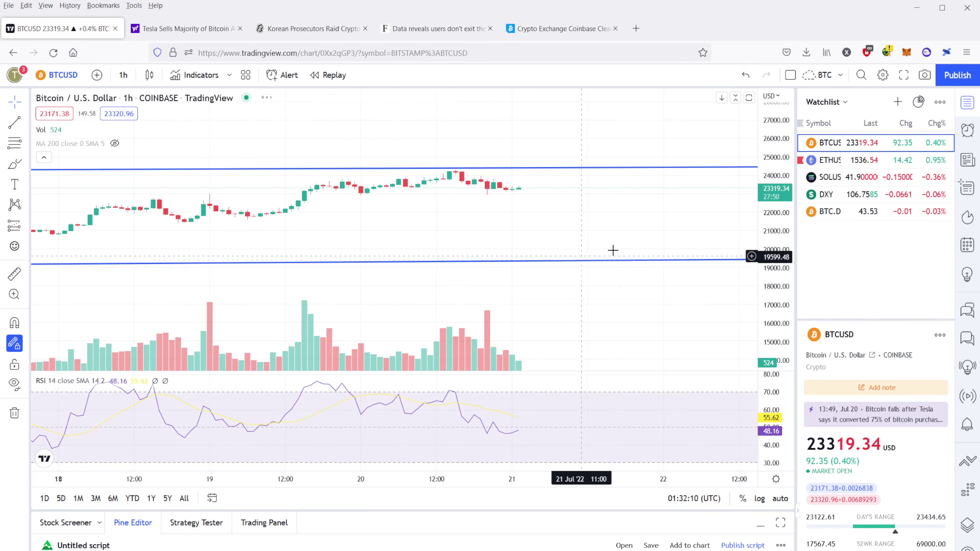
{"action": "left_click_drag", "start_coordinate": [624, 169], "coordinate": [515, 207]}
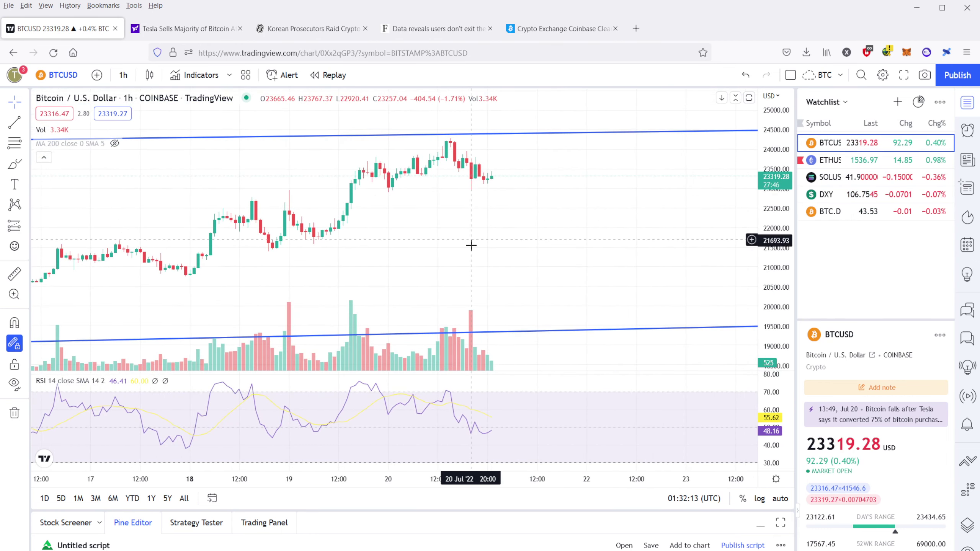
{"action": "left_click_drag", "start_coordinate": [472, 276], "coordinate": [469, 260]}
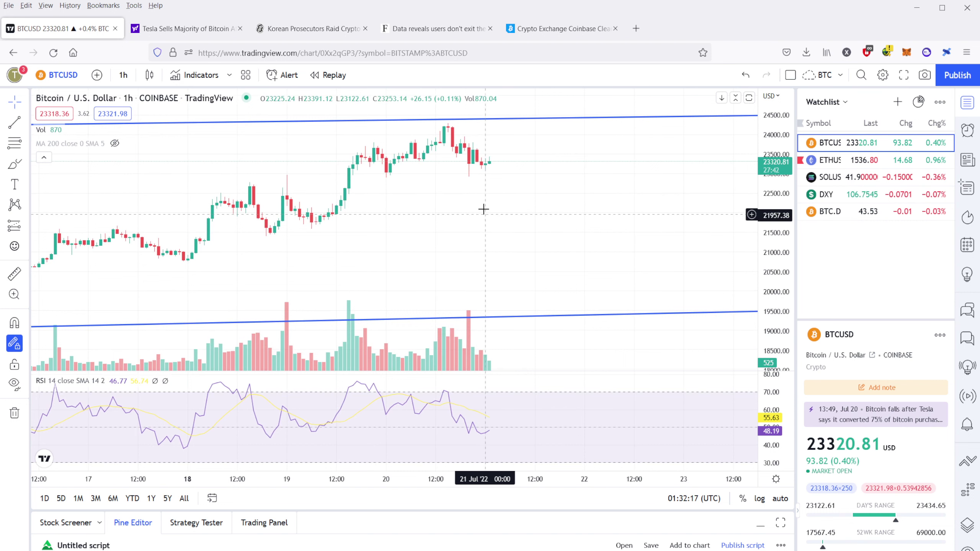
{"action": "left_click_drag", "start_coordinate": [481, 208], "coordinate": [475, 178]}
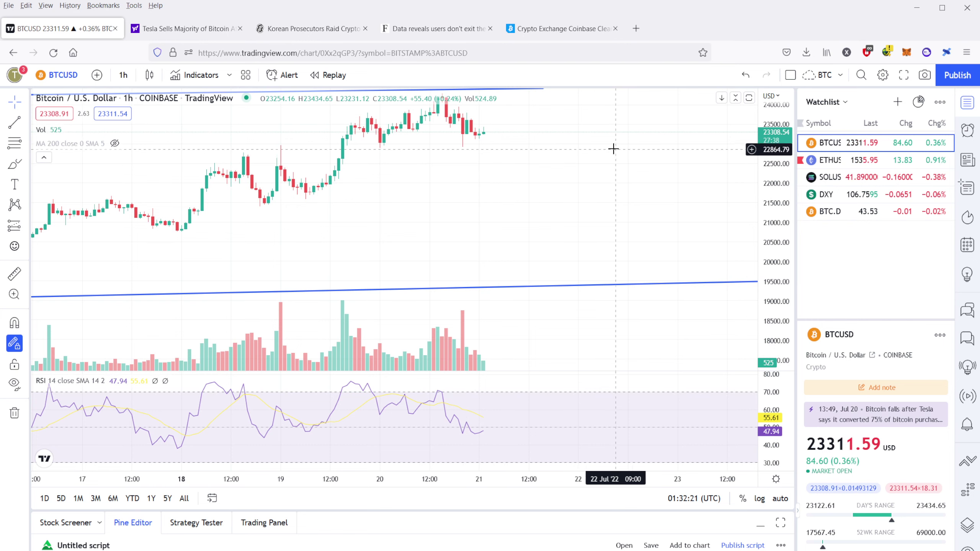
{"action": "left_click_drag", "start_coordinate": [613, 149], "coordinate": [592, 191]}
Step: Return BTCUSD to daily candles and compress the price scale to fit the whole channel
{"action": "left_click", "coordinate": [123, 76]}
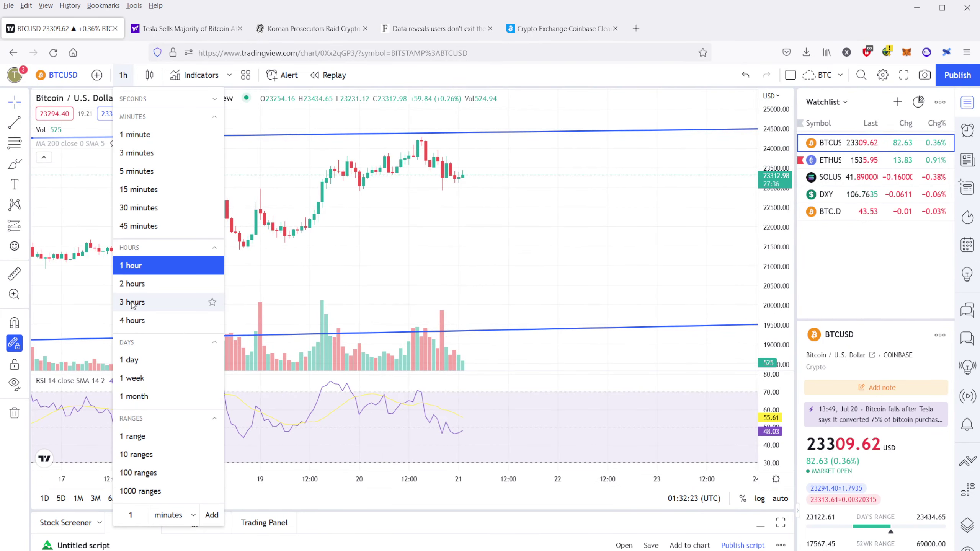
{"action": "left_click", "coordinate": [507, 238]}
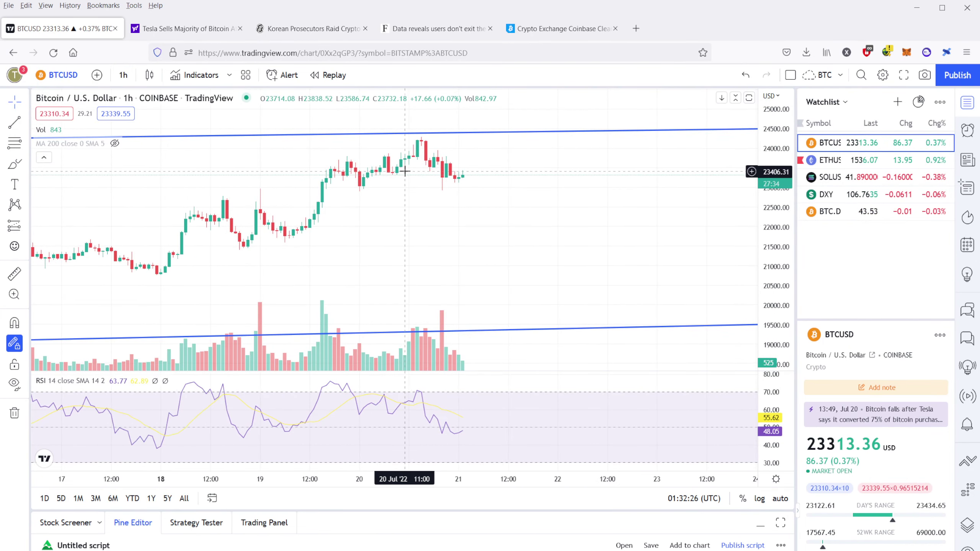
{"action": "left_click", "coordinate": [124, 75]}
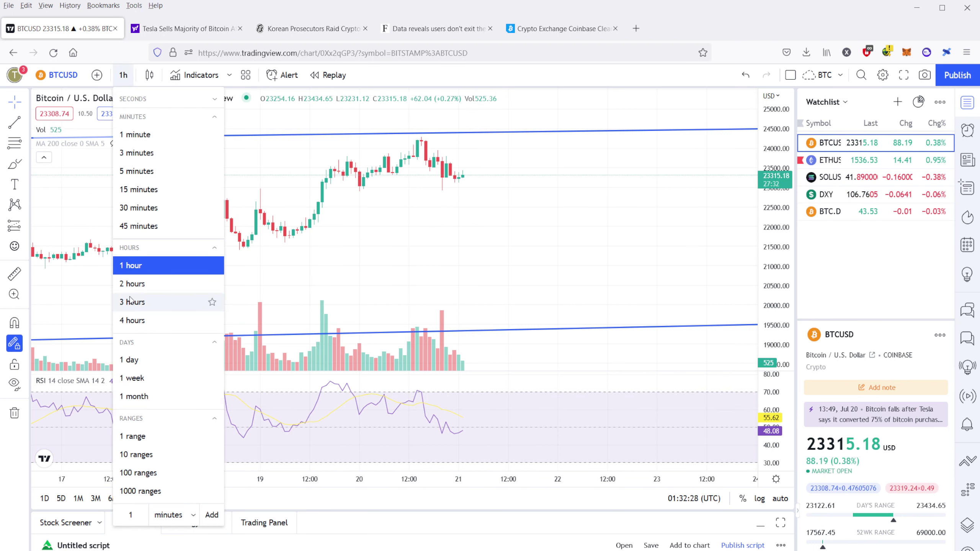
{"action": "left_click", "coordinate": [208, 360]}
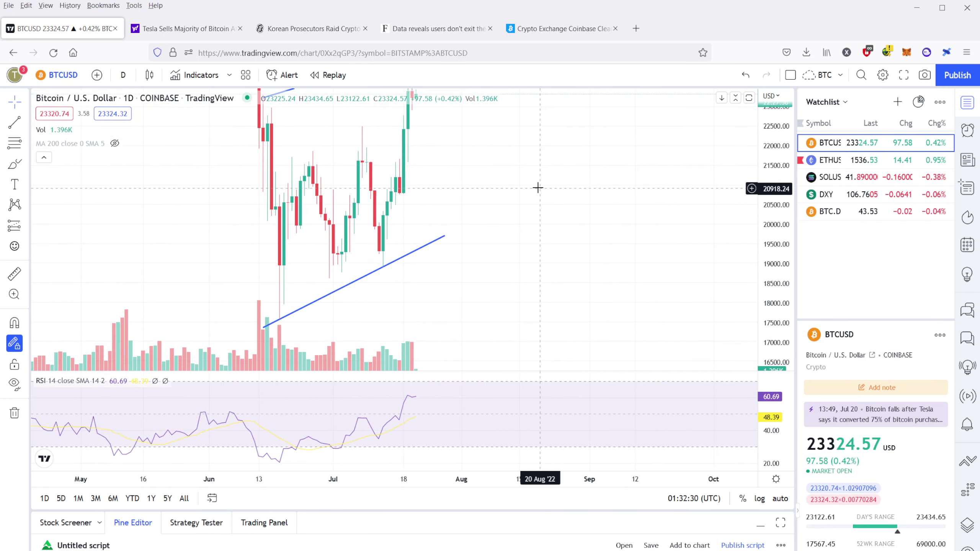
{"action": "left_click_drag", "start_coordinate": [772, 186], "coordinate": [772, 306]}
{"action": "left_click_drag", "start_coordinate": [495, 251], "coordinate": [511, 256]}
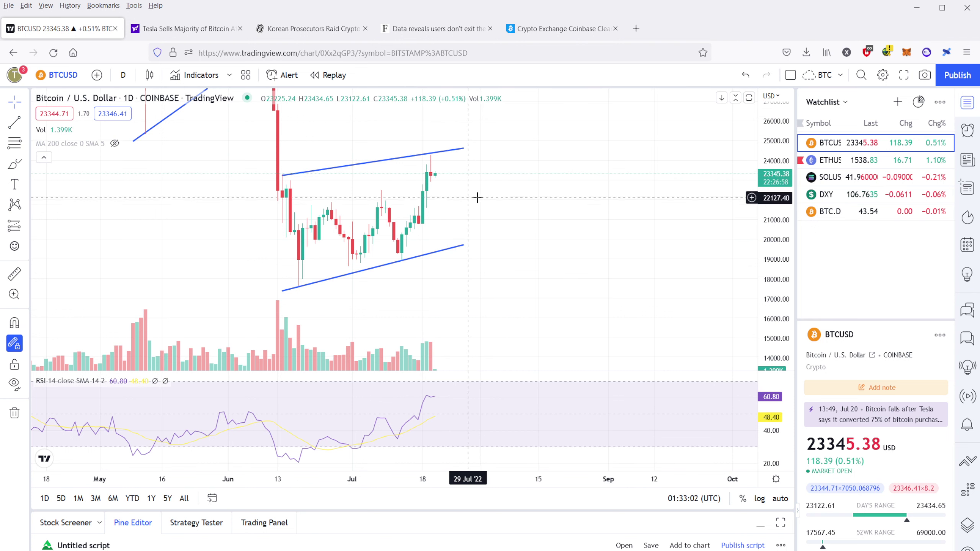
{"action": "left_click_drag", "start_coordinate": [424, 173], "coordinate": [418, 173]}
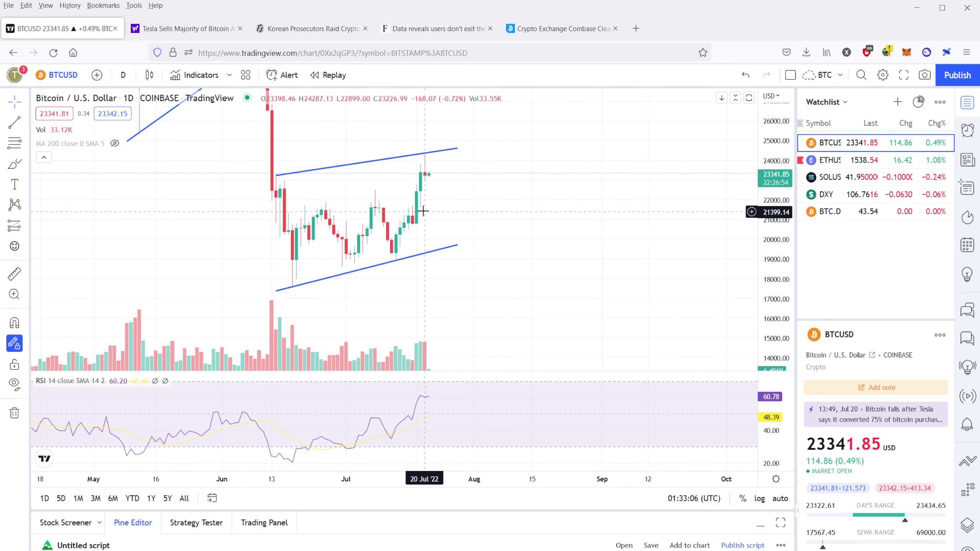
Step: Show ETHUSD with its channel framed, then step down the watchlist to BTC.D
{"action": "left_click", "coordinate": [829, 159]}
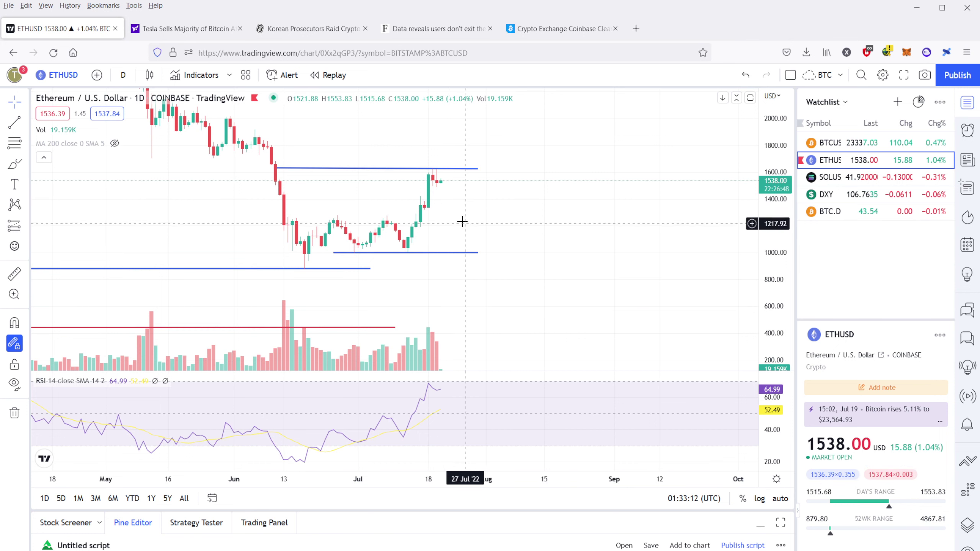
{"action": "scroll", "coordinate": [459, 218], "scroll_direction": "up", "scroll_amount": 3}
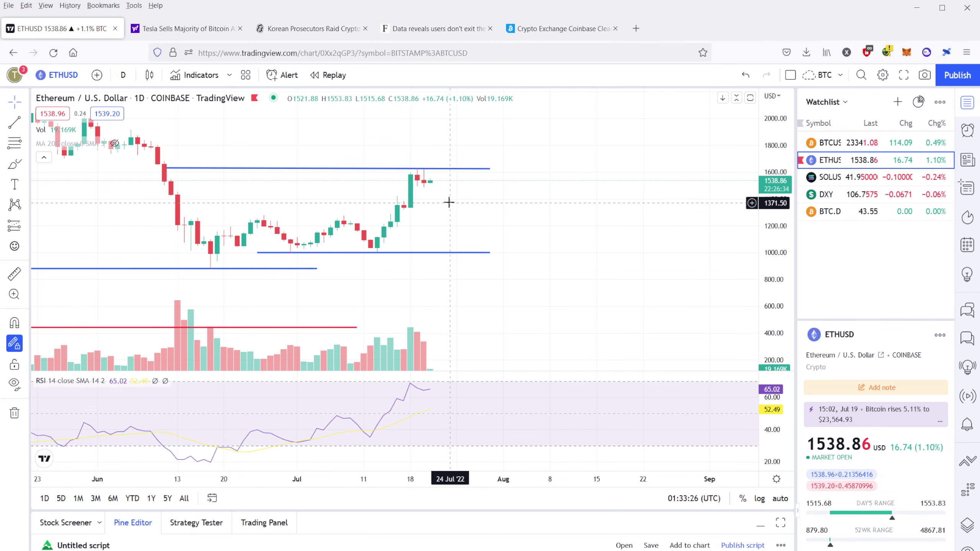
{"action": "left_click_drag", "start_coordinate": [440, 195], "coordinate": [459, 199]}
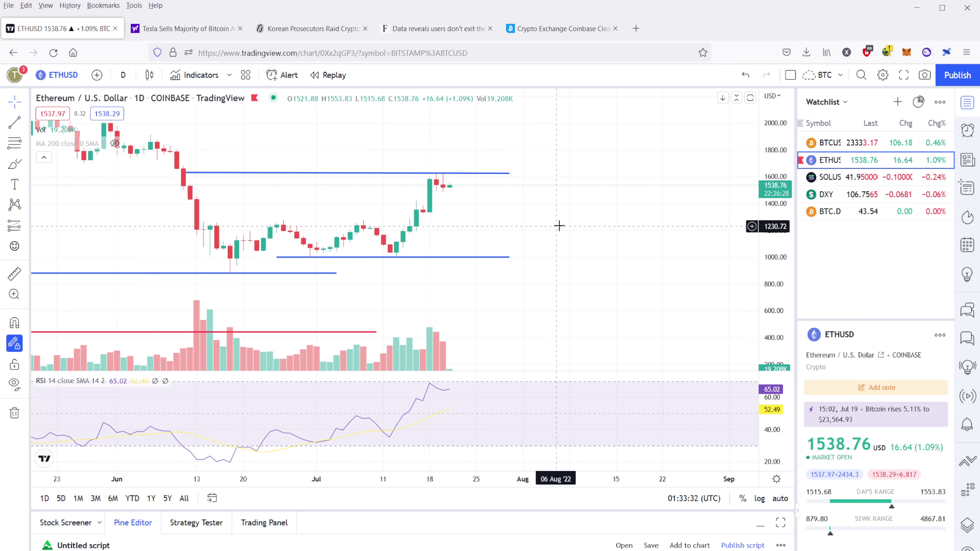
{"action": "left_click_drag", "start_coordinate": [780, 195], "coordinate": [780, 176]}
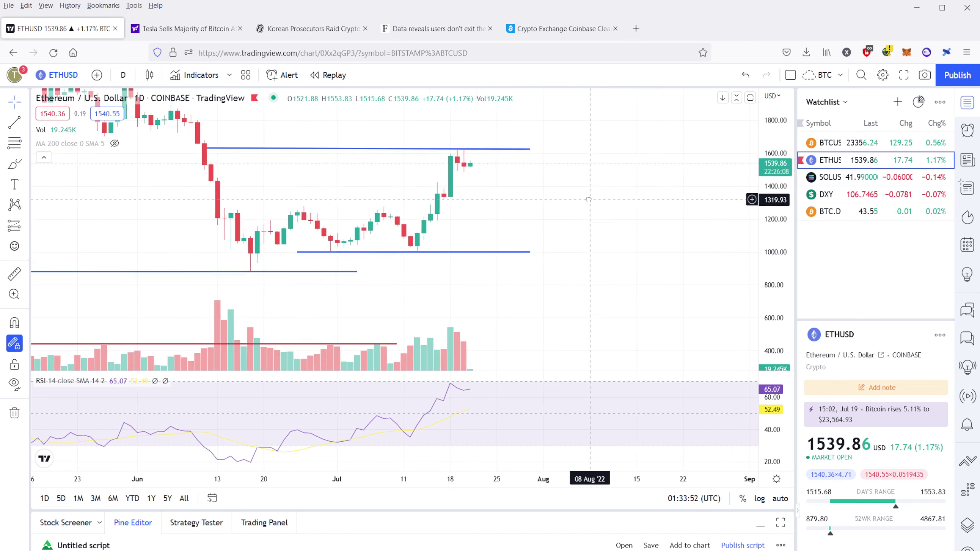
{"action": "key", "text": "Down"}
{"action": "key", "text": "Down"}
{"action": "key", "text": "Down"}
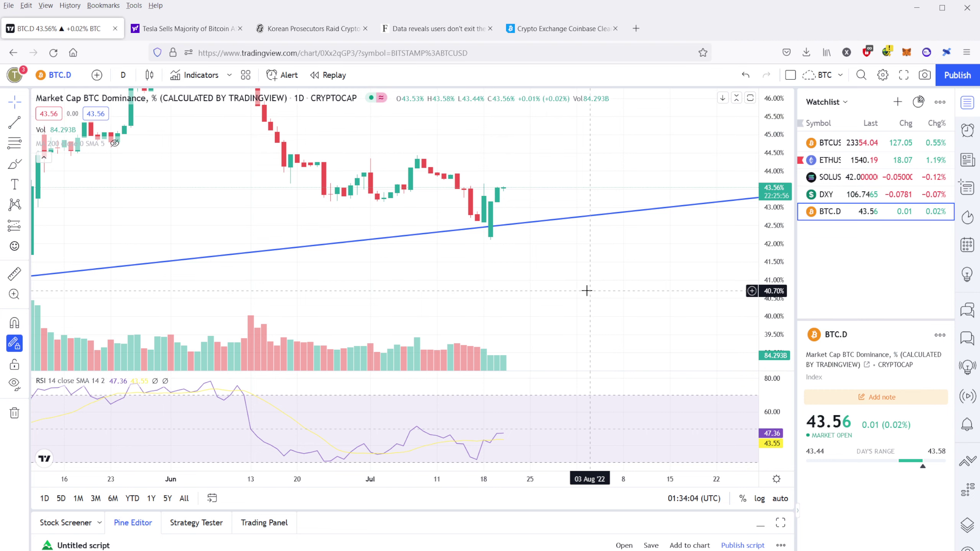
Step: Zoom out and compress the BTC.D daily chart to show April–August above its rising trendline
{"action": "left_click_drag", "start_coordinate": [624, 216], "coordinate": [580, 149]}
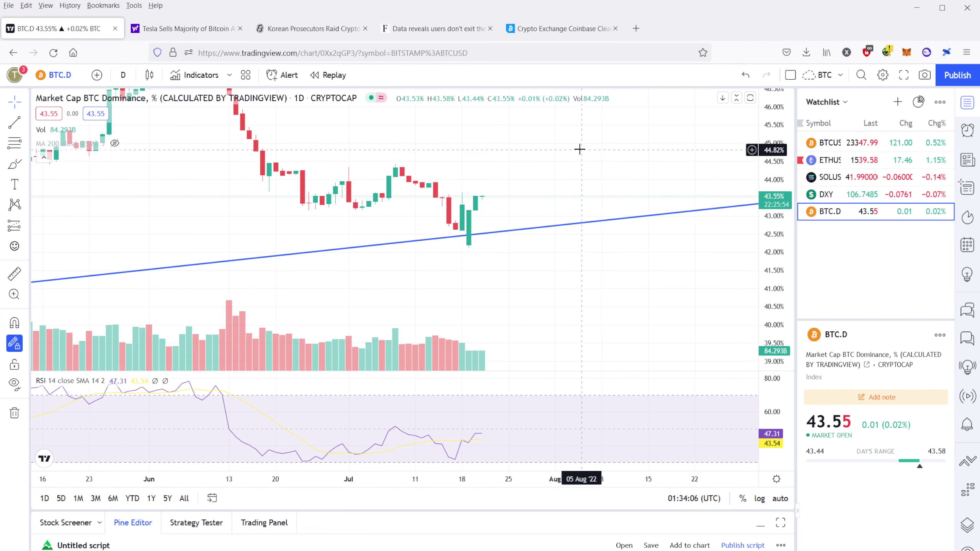
{"action": "scroll", "coordinate": [580, 149], "scroll_direction": "down", "scroll_amount": 2}
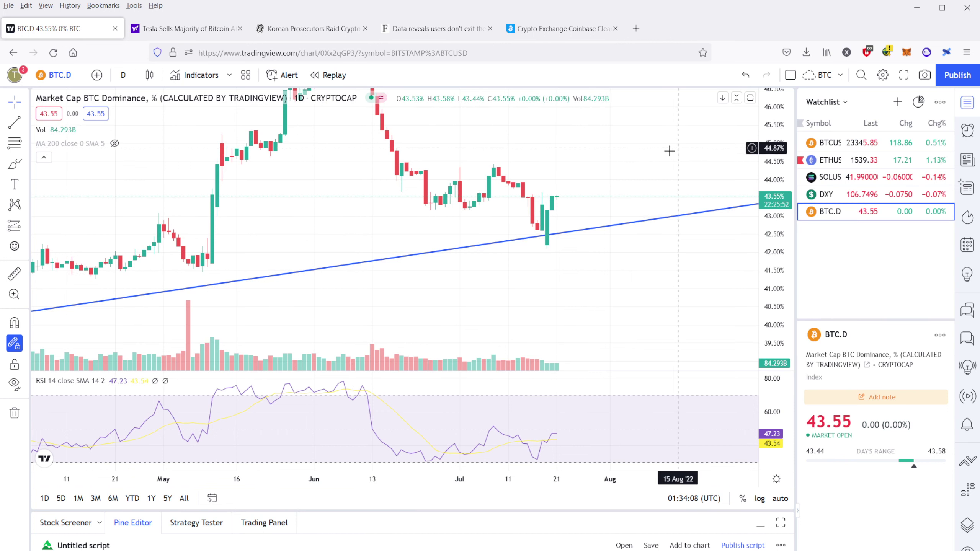
{"action": "left_click_drag", "start_coordinate": [773, 166], "coordinate": [773, 243]}
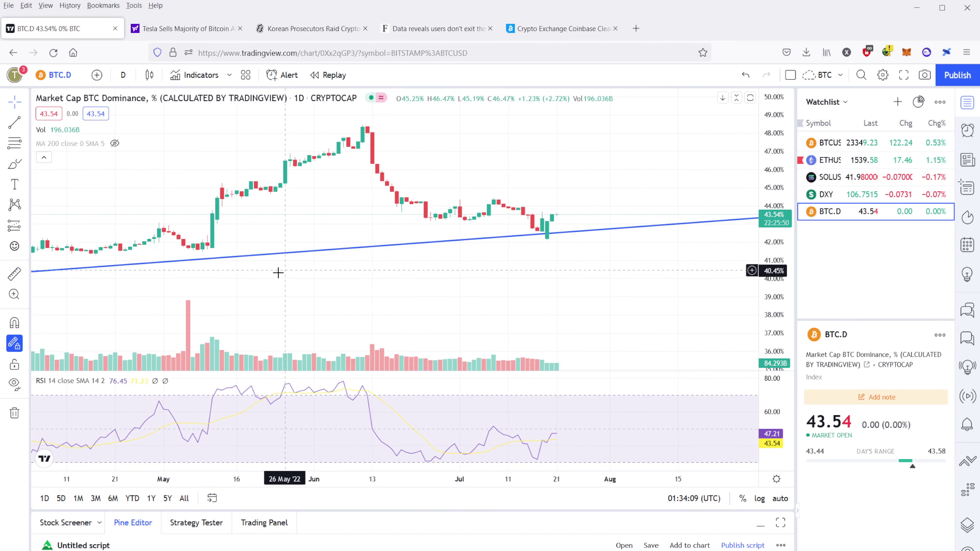
{"action": "left_click_drag", "start_coordinate": [579, 219], "coordinate": [486, 227]}
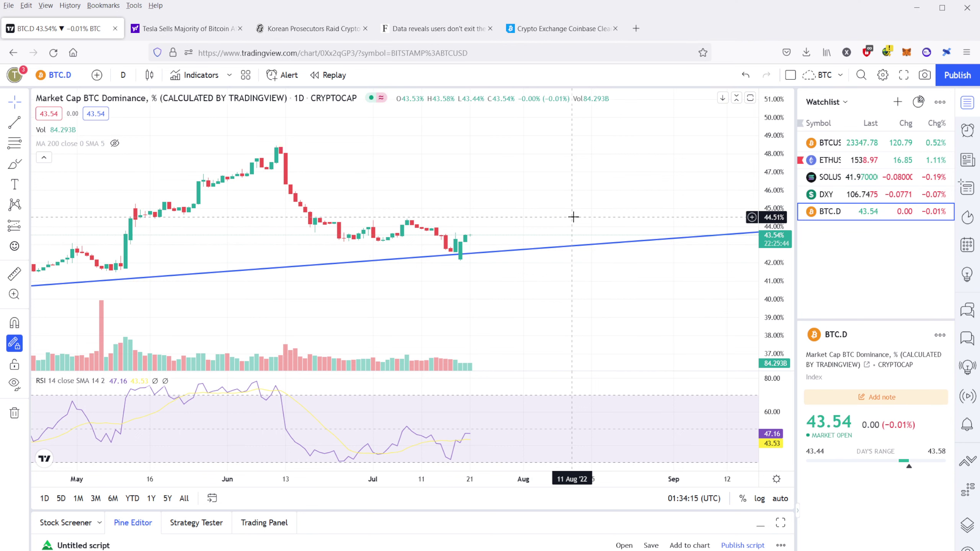
{"action": "scroll", "coordinate": [501, 201], "scroll_direction": "down", "scroll_amount": 1}
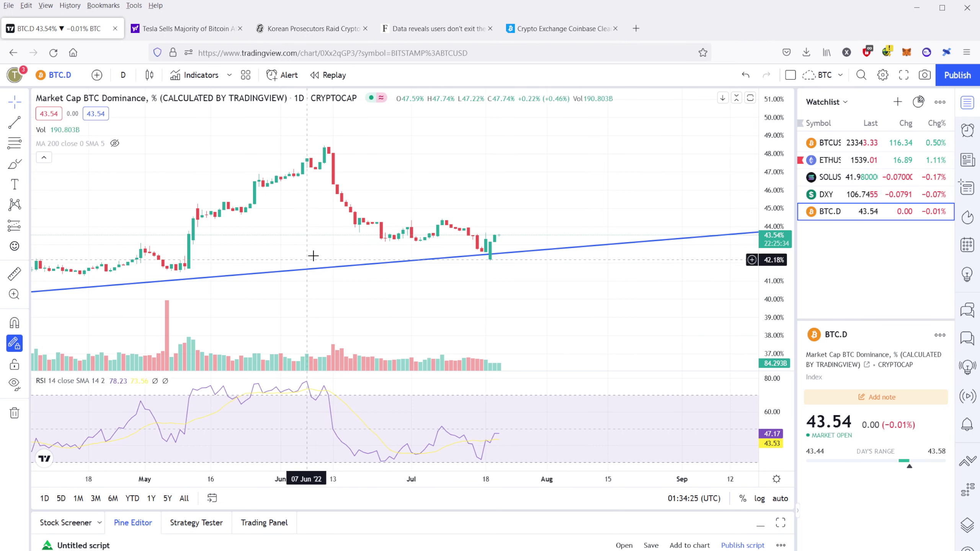
Step: Open the Korean prosecutors Terra probe article and read its headline and opening
{"action": "left_click", "coordinate": [285, 35]}
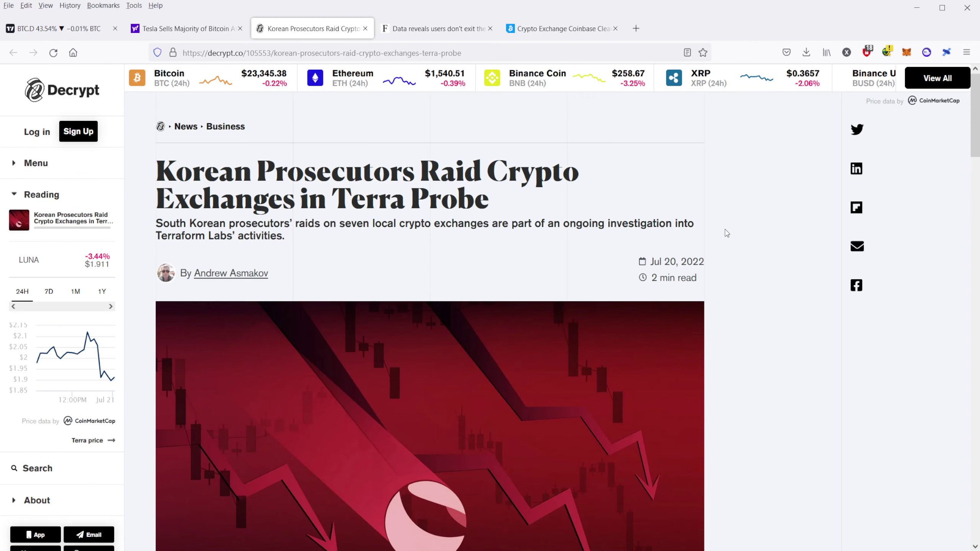
{"action": "left_click_drag", "start_coordinate": [156, 173], "coordinate": [487, 194]}
{"action": "left_click", "coordinate": [497, 199]}
{"action": "scroll", "coordinate": [791, 240], "scroll_direction": "down", "scroll_amount": 10}
{"action": "scroll", "coordinate": [641, 262], "scroll_direction": "up", "scroll_amount": 5}
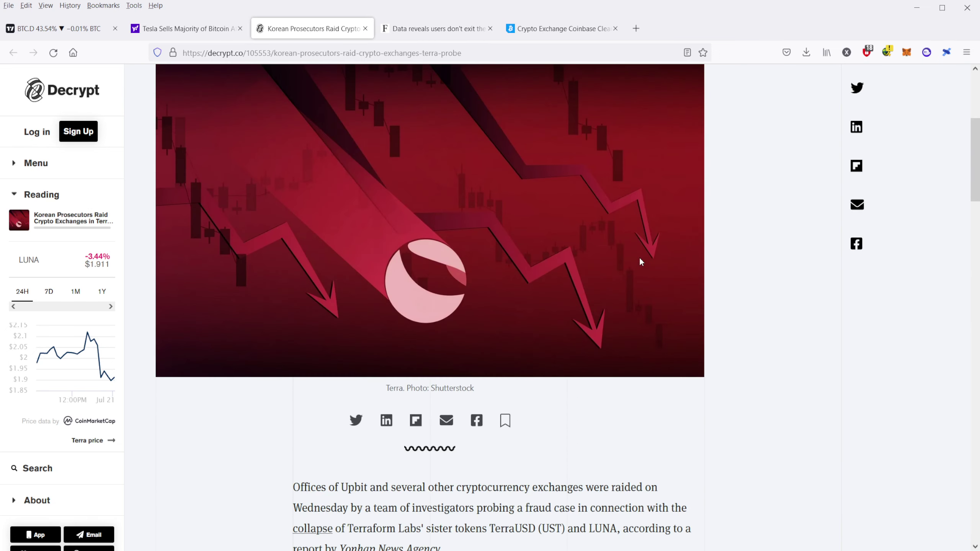
{"action": "scroll", "coordinate": [641, 262], "scroll_direction": "up", "scroll_amount": 5}
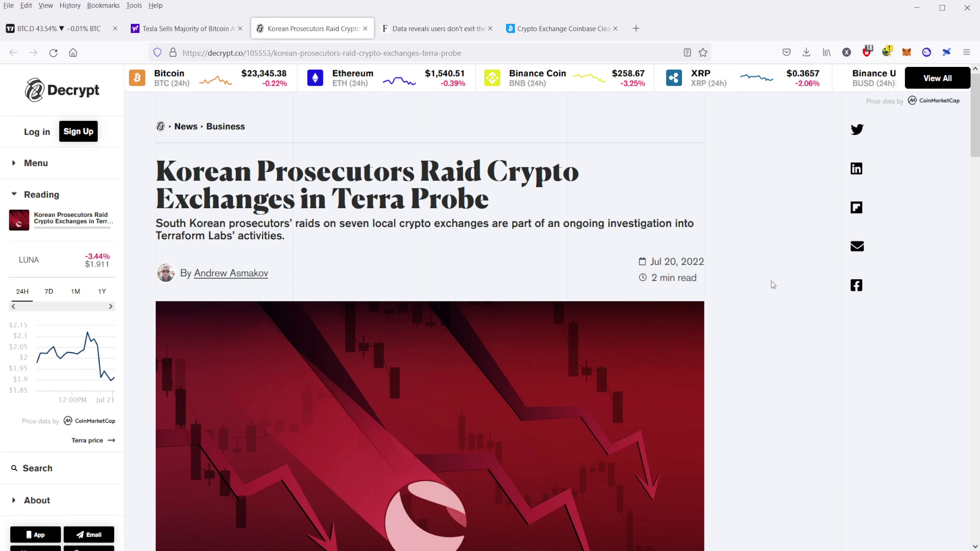
{"action": "scroll", "coordinate": [773, 285], "scroll_direction": "down", "scroll_amount": 10}
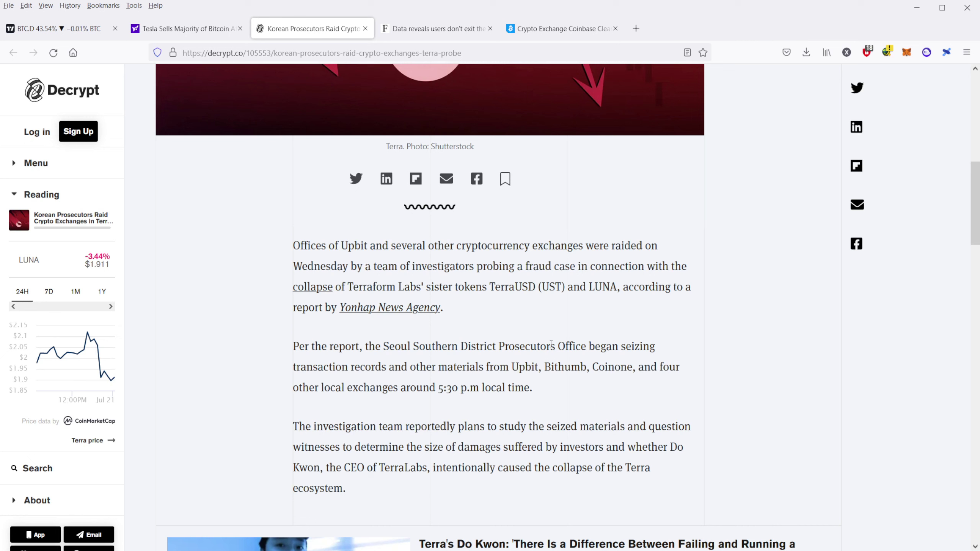
Step: Highlight the prosecutors' office, seizure, investor damages and TerraLabs CEO passages, then go to Finbold
{"action": "left_click_drag", "start_coordinate": [299, 347], "coordinate": [551, 394]}
{"action": "left_click", "coordinate": [521, 369]}
{"action": "left_click", "coordinate": [666, 399]}
{"action": "left_click_drag", "start_coordinate": [430, 447], "coordinate": [686, 452]}
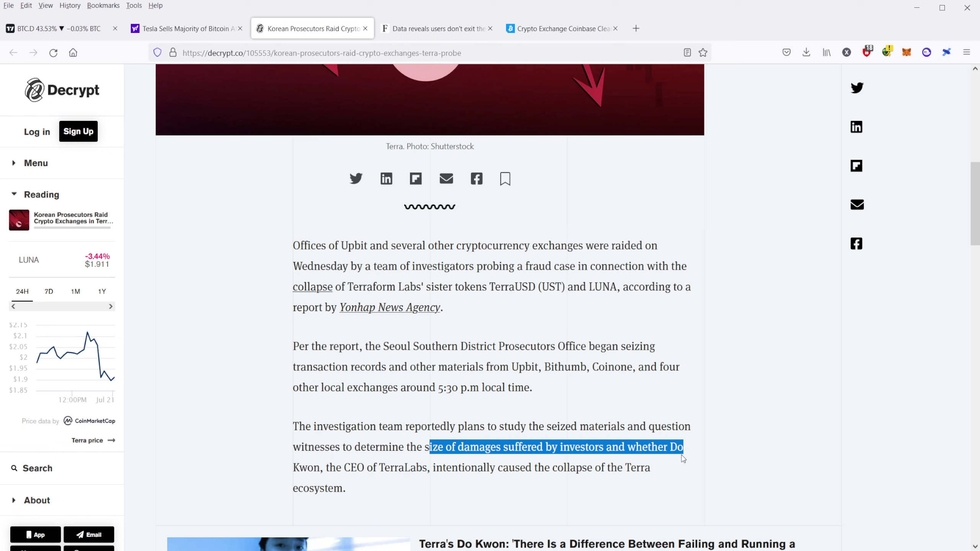
{"action": "left_click", "coordinate": [283, 474]}
{"action": "left_click_drag", "start_coordinate": [283, 474], "coordinate": [463, 485]}
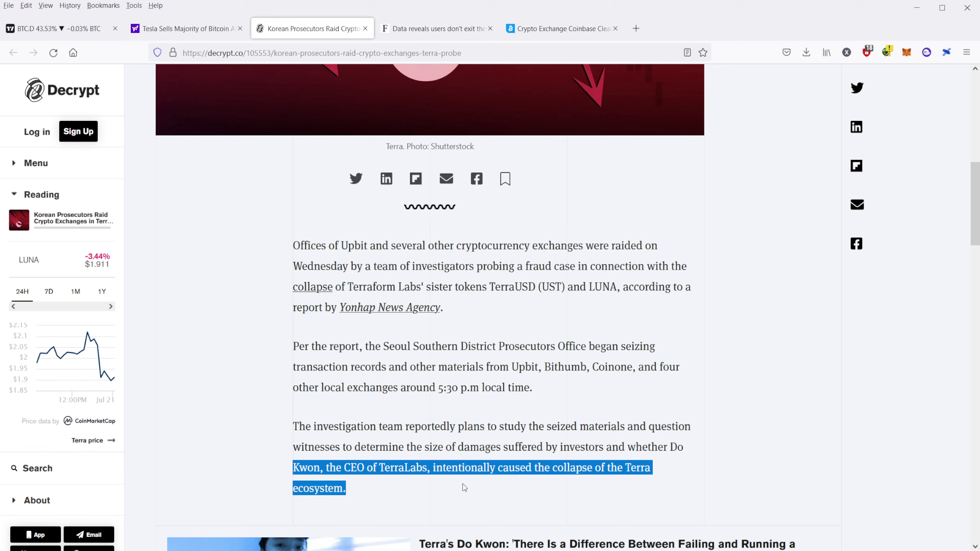
{"action": "left_click", "coordinate": [689, 473]}
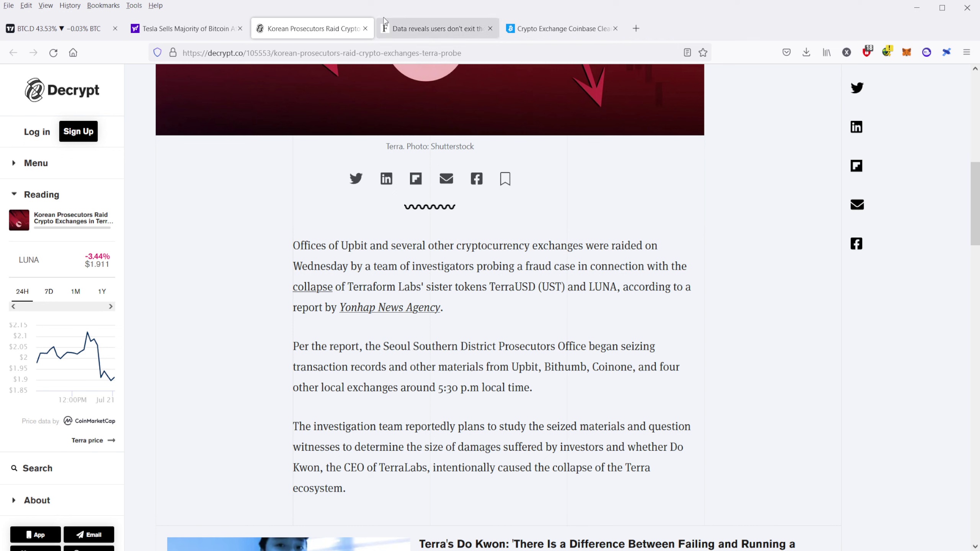
{"action": "left_click", "coordinate": [425, 29]}
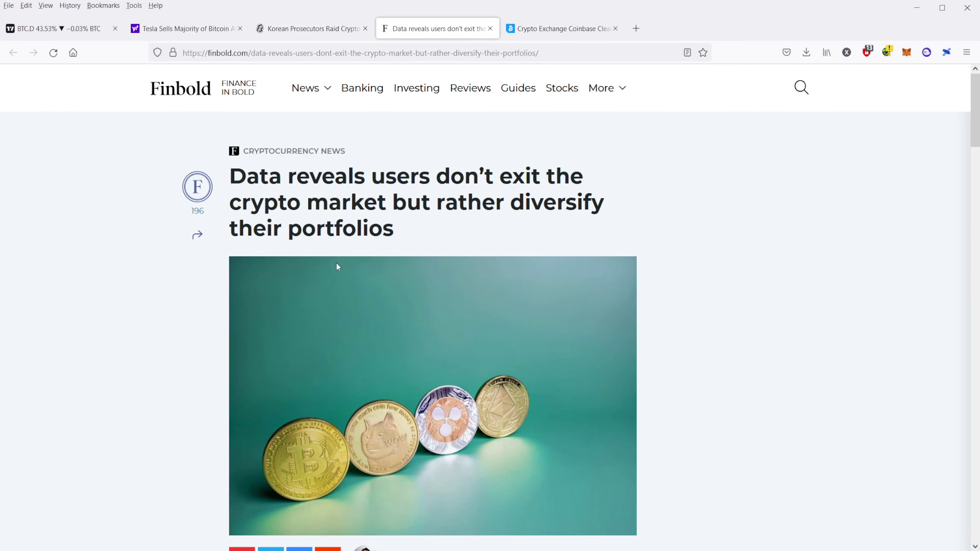
Step: Highlight and read the Finbold headline starting from 'Data'
{"action": "left_click_drag", "start_coordinate": [224, 170], "coordinate": [323, 200]}
{"action": "left_click", "coordinate": [228, 171]}
{"action": "left_click_drag", "start_coordinate": [229, 172], "coordinate": [420, 223]}
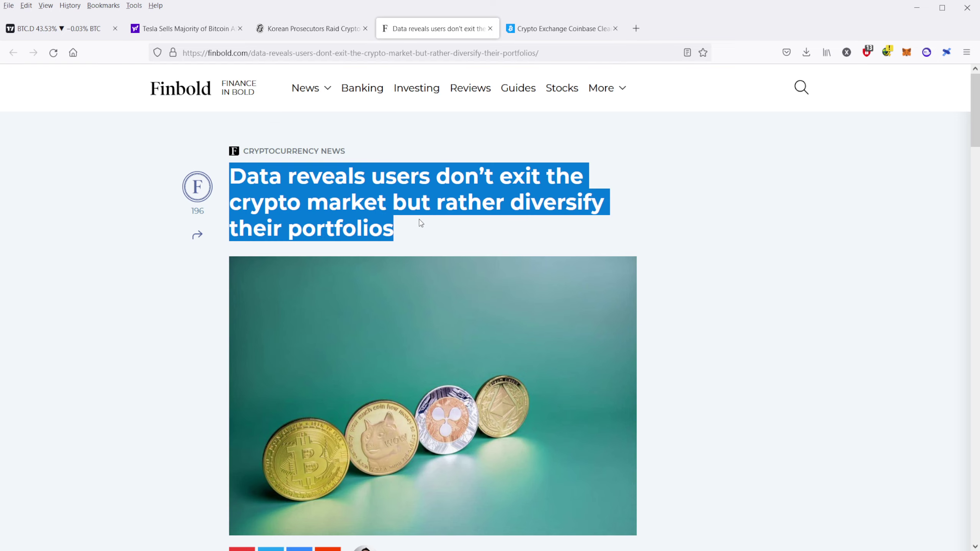
{"action": "left_click", "coordinate": [497, 254]}
{"action": "scroll", "coordinate": [772, 338], "scroll_direction": "down", "scroll_amount": 5}
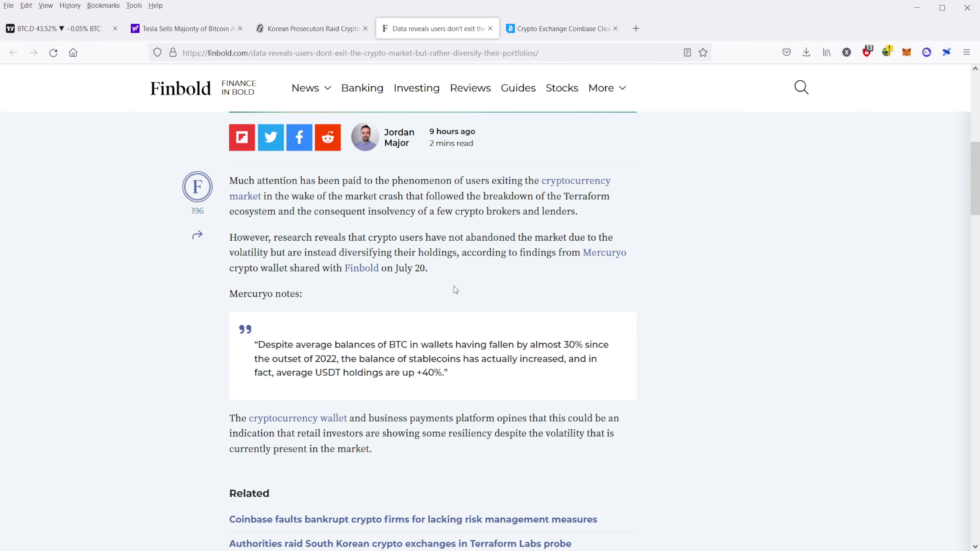
{"action": "scroll", "coordinate": [455, 298], "scroll_direction": "up", "scroll_amount": 3}
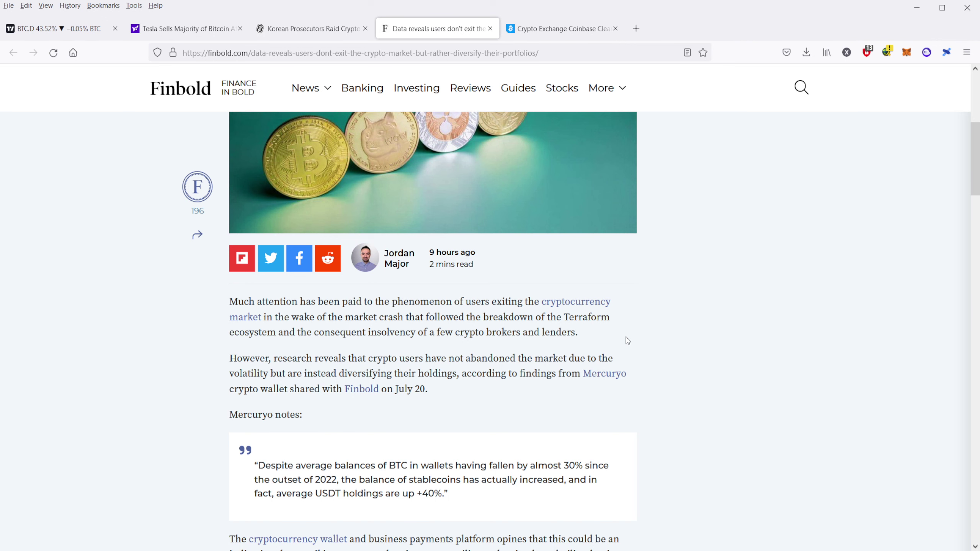
Step: Highlight the Mercuryo quote on BTC balances through +40%, then move to the Coinbase 3AC article
{"action": "scroll", "coordinate": [639, 332], "scroll_direction": "down", "scroll_amount": 4}
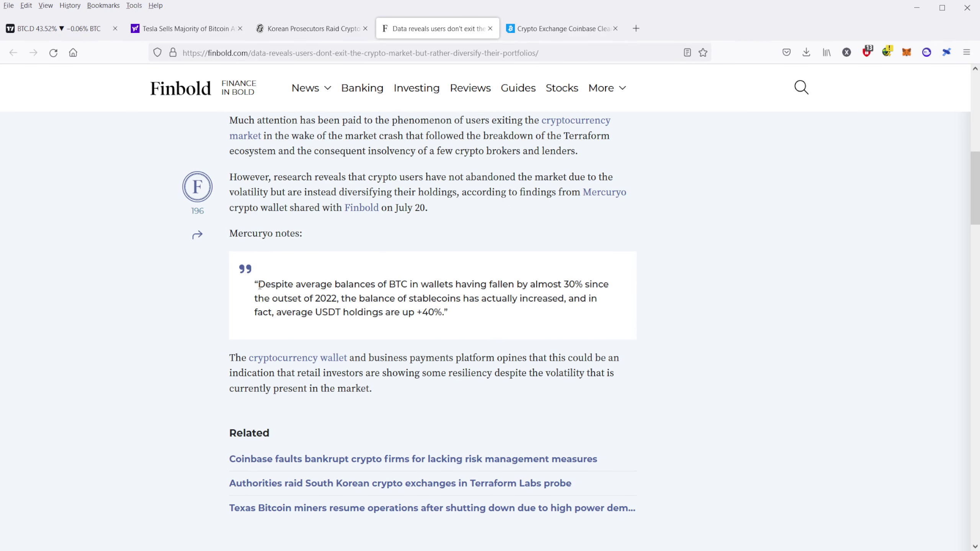
{"action": "left_click_drag", "start_coordinate": [259, 285], "coordinate": [447, 315]}
{"action": "left_click", "coordinate": [503, 322]}
{"action": "scroll", "coordinate": [663, 424], "scroll_direction": "up", "scroll_amount": 3}
{"action": "scroll", "coordinate": [647, 424], "scroll_direction": "down", "scroll_amount": 2}
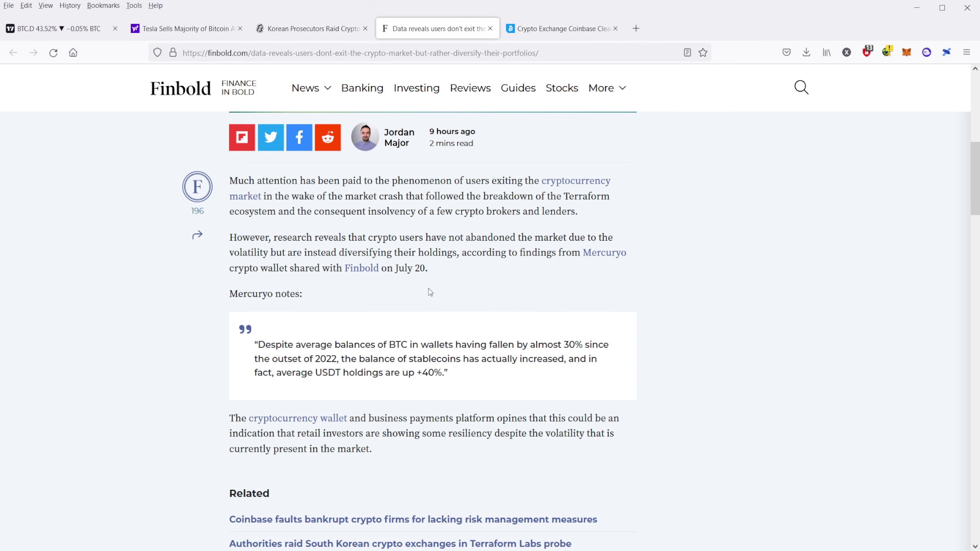
{"action": "scroll", "coordinate": [455, 284], "scroll_direction": "down", "scroll_amount": 4}
{"action": "scroll", "coordinate": [469, 300], "scroll_direction": "up", "scroll_amount": 4}
{"action": "scroll", "coordinate": [483, 313], "scroll_direction": "up", "scroll_amount": 2}
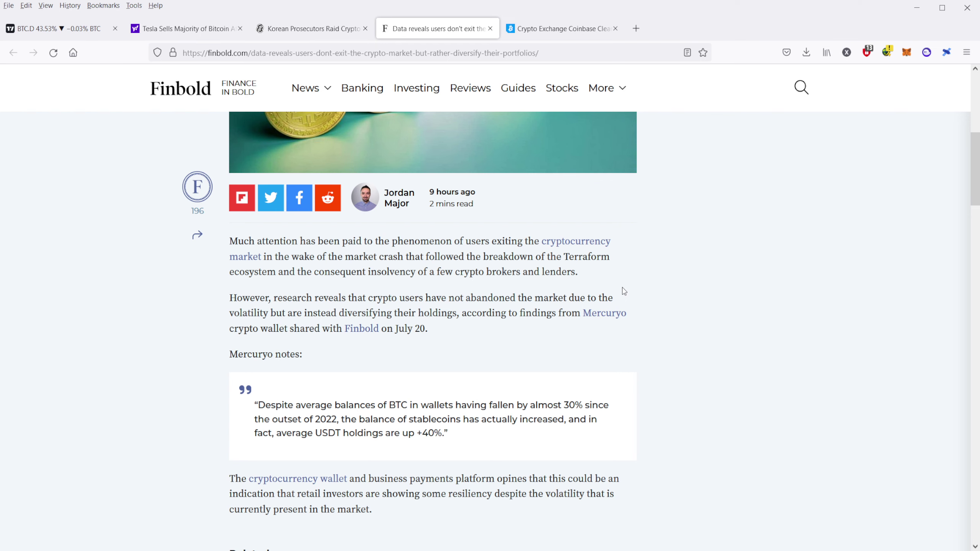
{"action": "key", "text": "ctrl+Tab"}
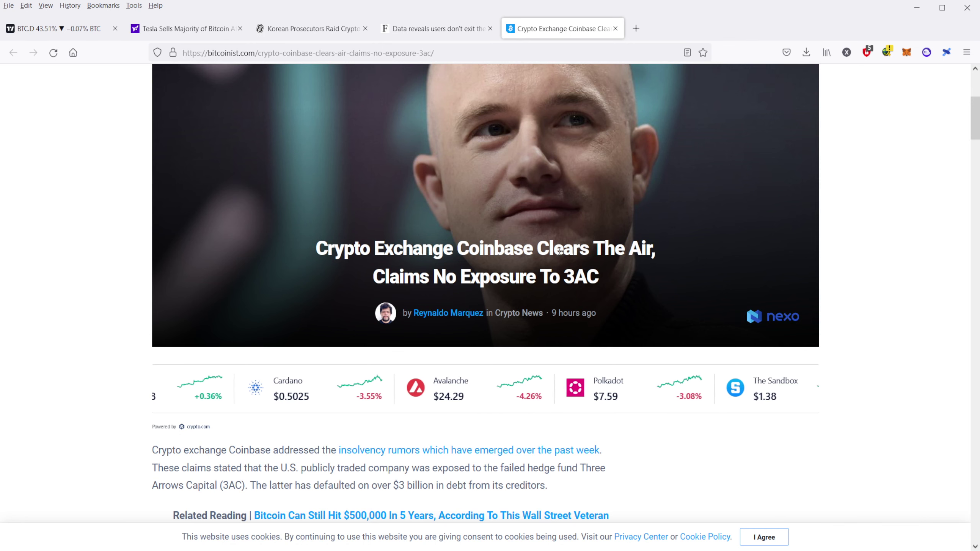
{"action": "left_click_drag", "start_coordinate": [372, 275], "coordinate": [599, 277]}
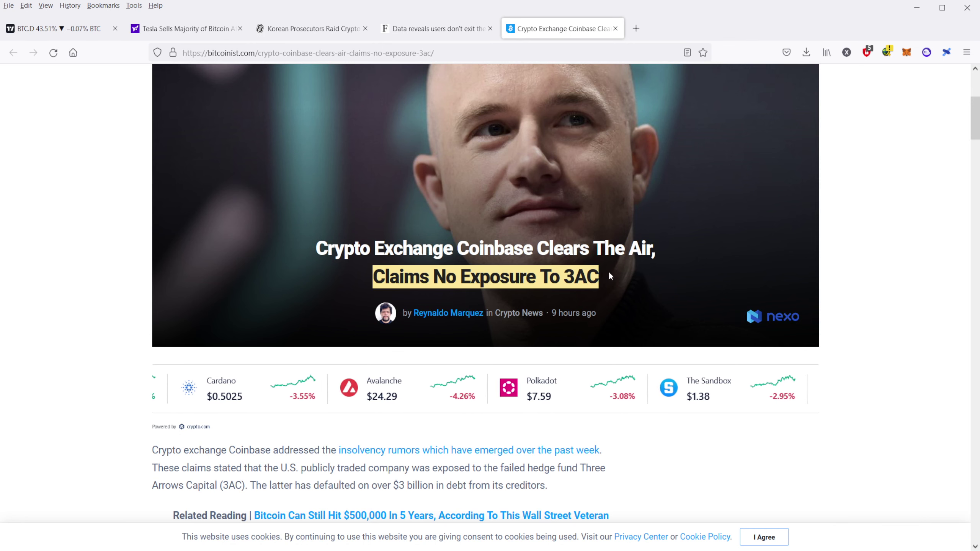
{"action": "left_click", "coordinate": [633, 473]}
{"action": "scroll", "coordinate": [676, 475], "scroll_direction": "down", "scroll_amount": 5}
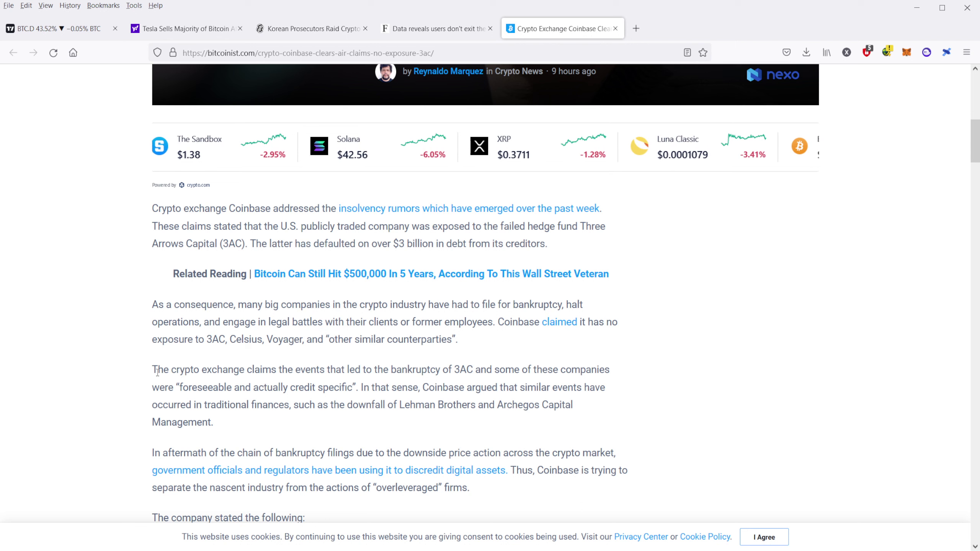
{"action": "left_click_drag", "start_coordinate": [162, 339], "coordinate": [461, 339]}
{"action": "left_click", "coordinate": [728, 350]}
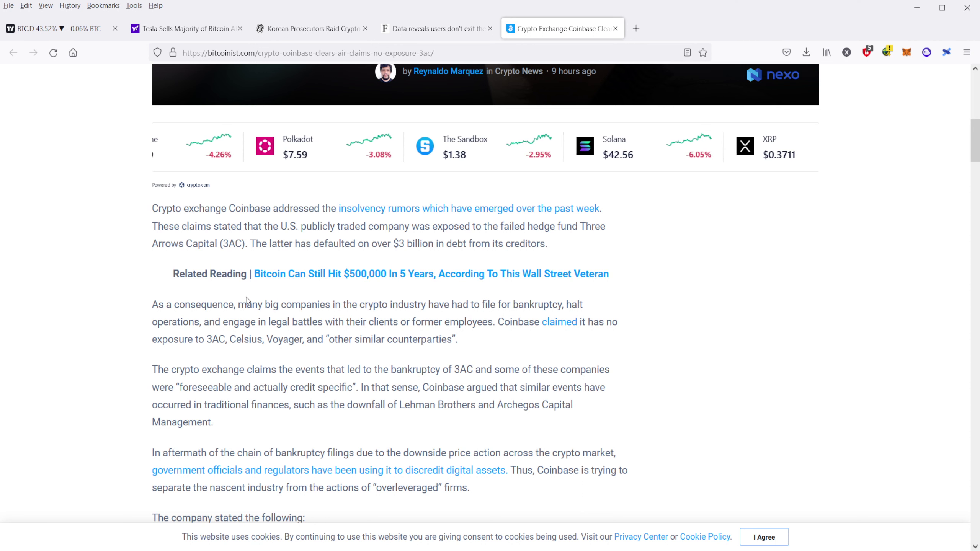
{"action": "scroll", "coordinate": [674, 311], "scroll_direction": "up", "scroll_amount": 3}
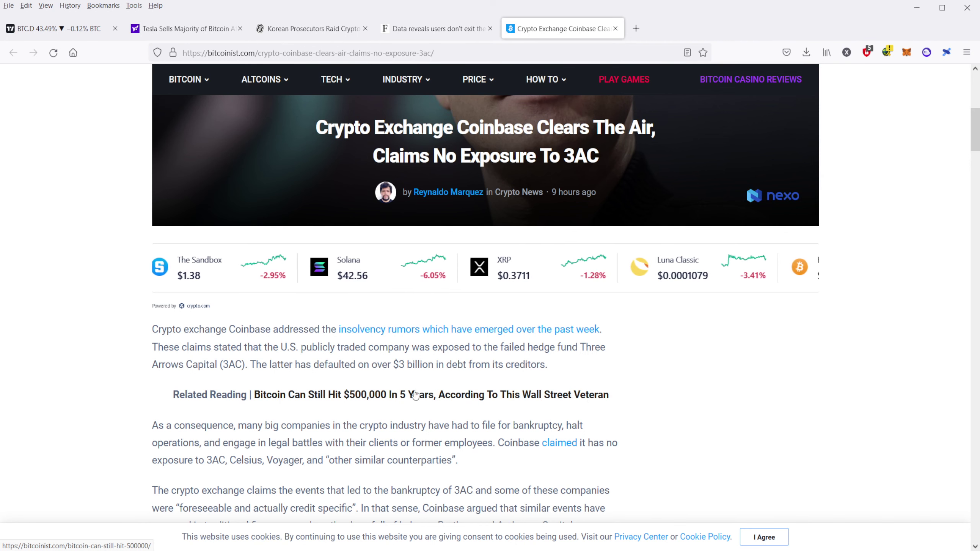
{"action": "scroll", "coordinate": [539, 383], "scroll_direction": "down", "scroll_amount": 2}
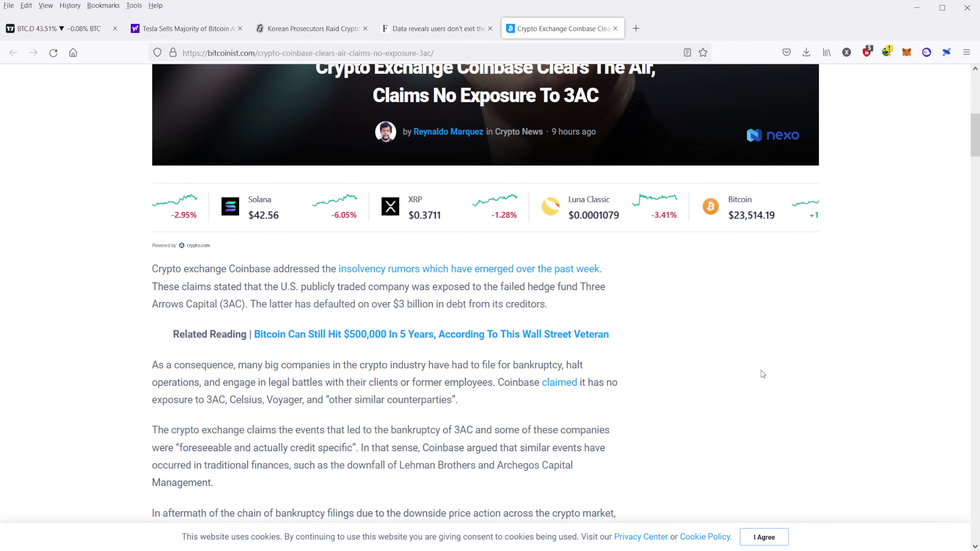